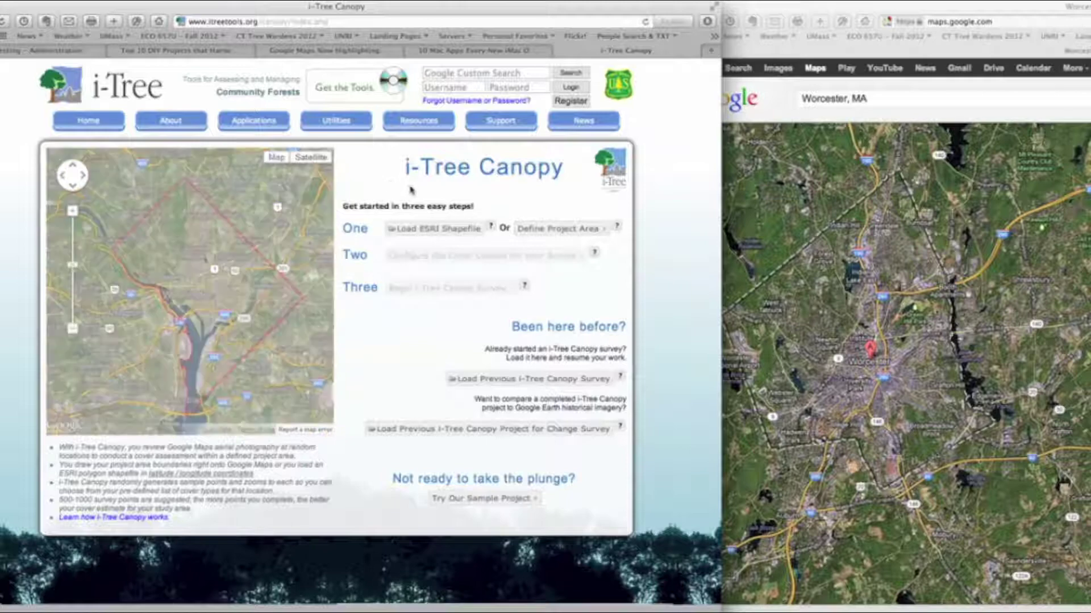
click(382, 235)
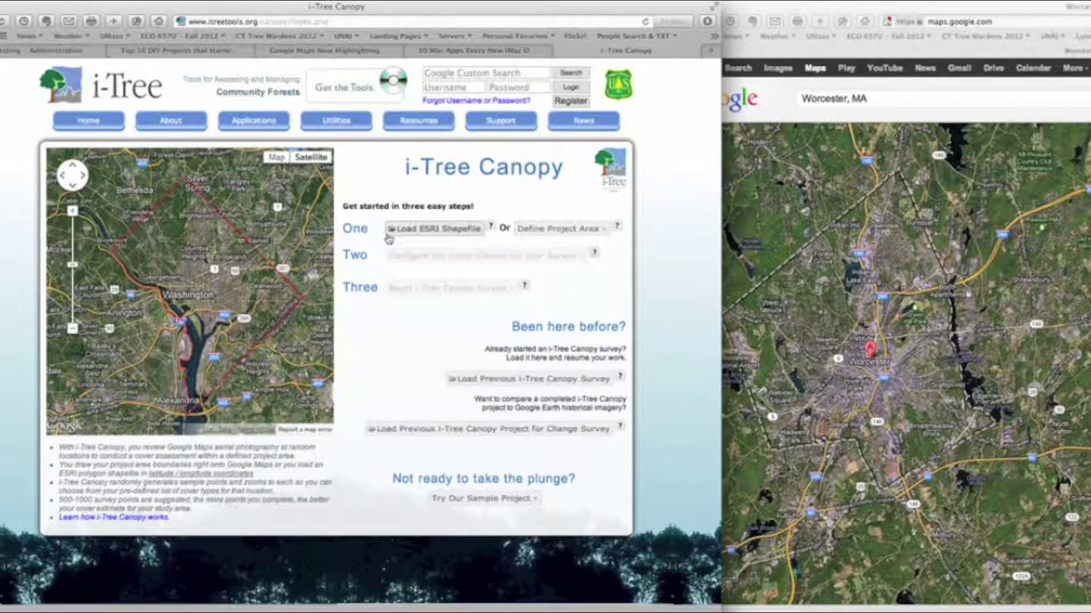
click(396, 244)
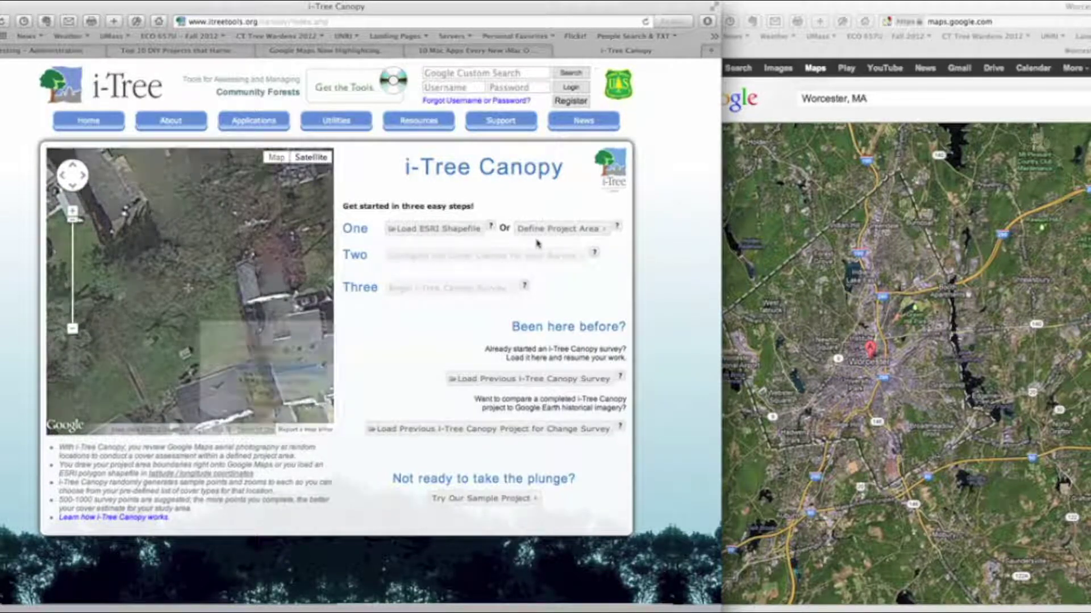
click(460, 391)
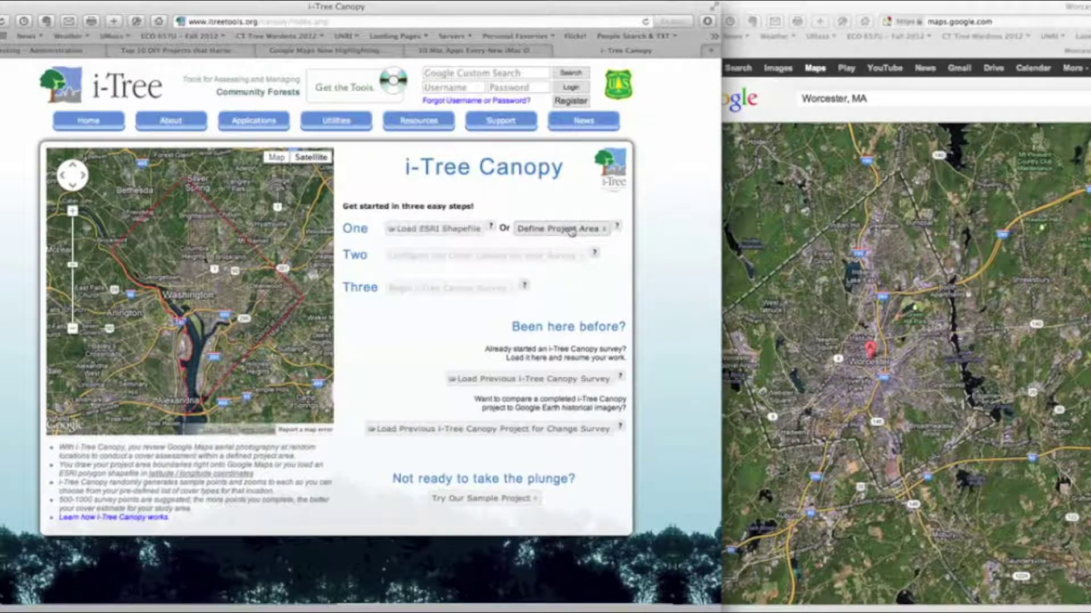
- Start defining a project area and locate "worcester, ma" on the map, with the whole city and its surroundings in view
click(572, 230)
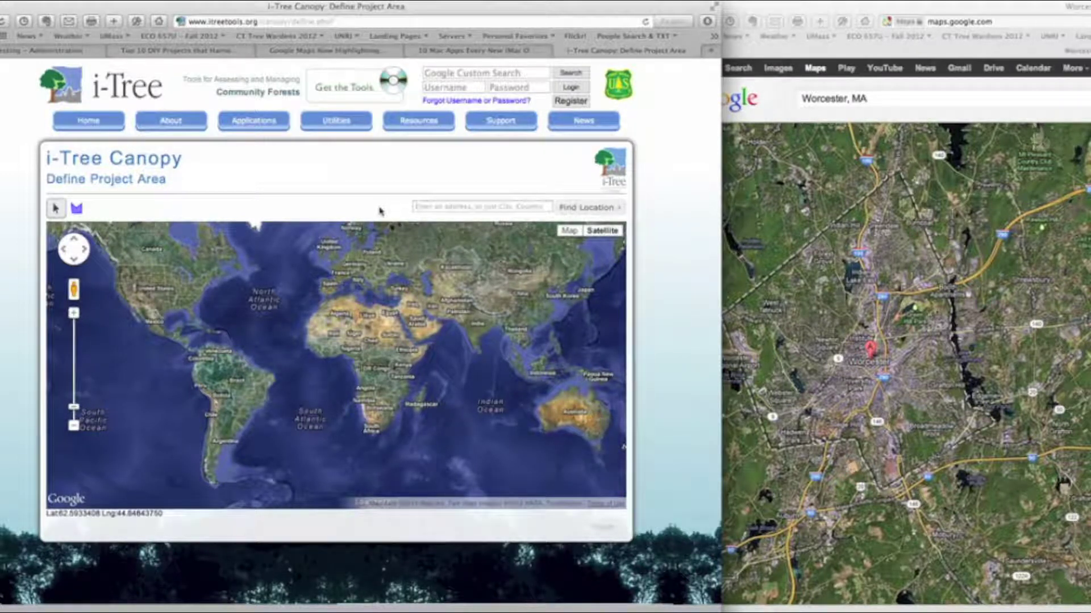
click(406, 208)
click(439, 207)
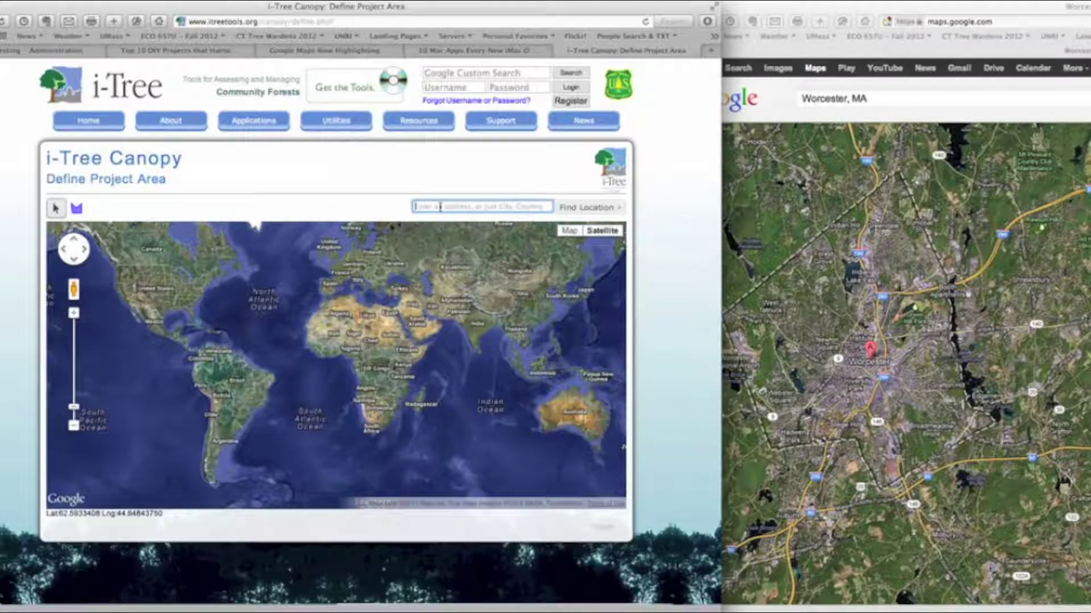
text(worcester, ma)
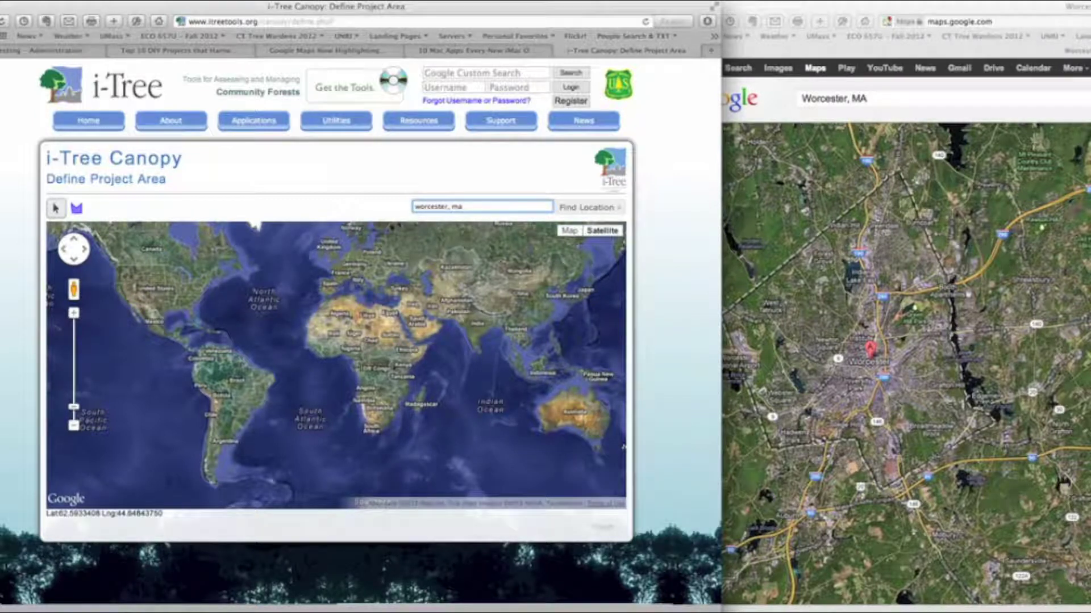
click(571, 209)
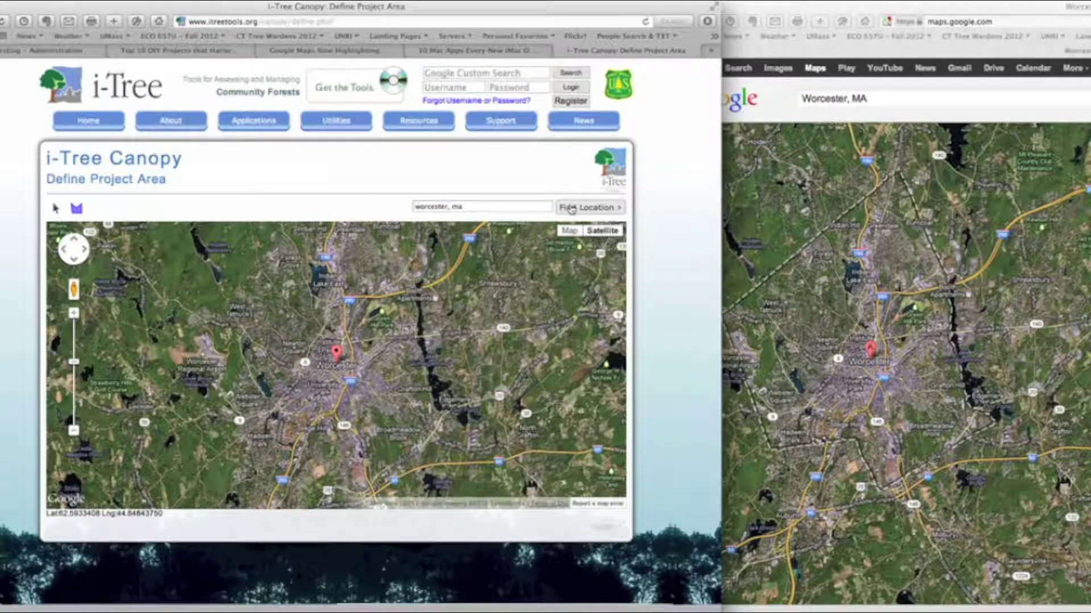
click(358, 265)
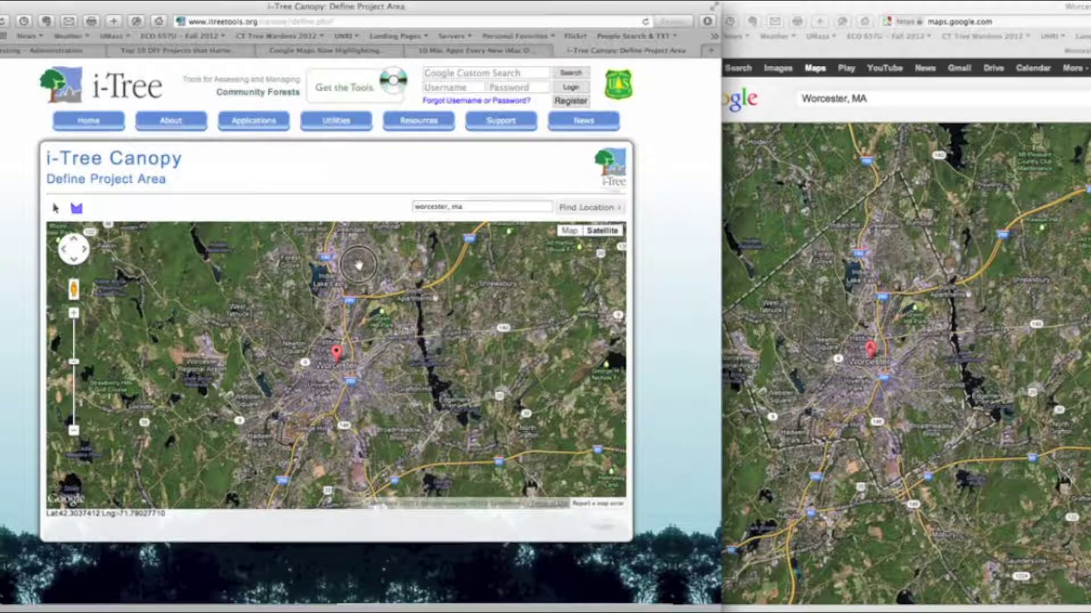
drag(373, 391, 374, 395)
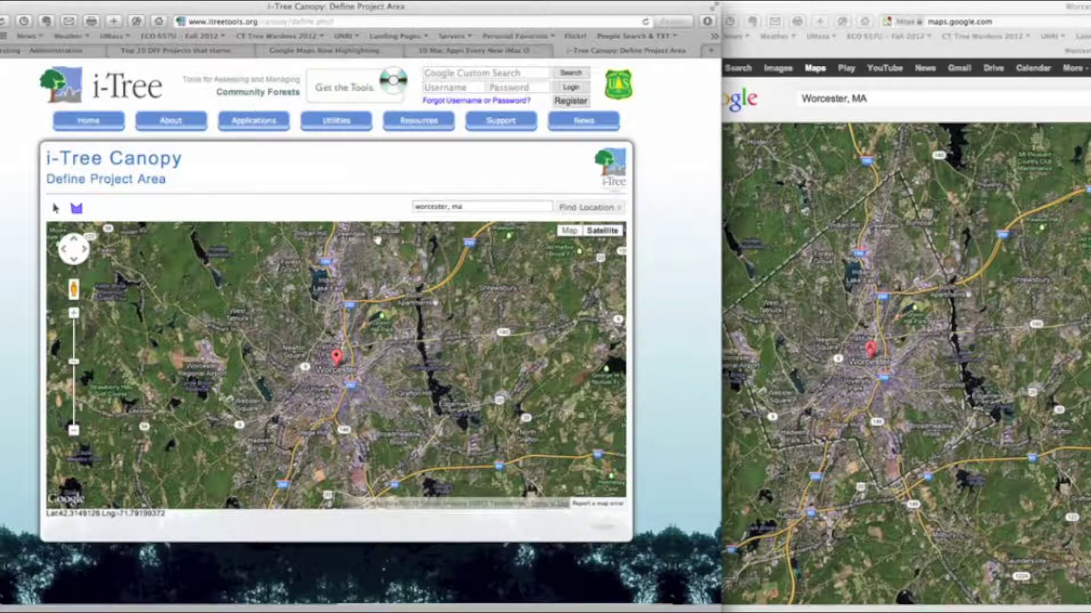
drag(370, 259, 368, 276)
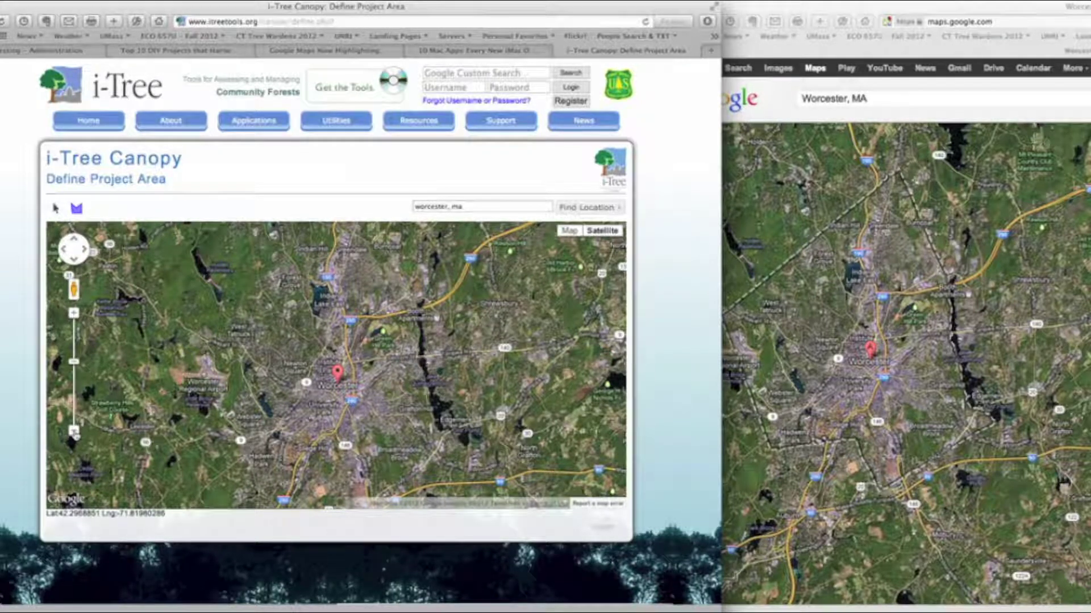
click(74, 430)
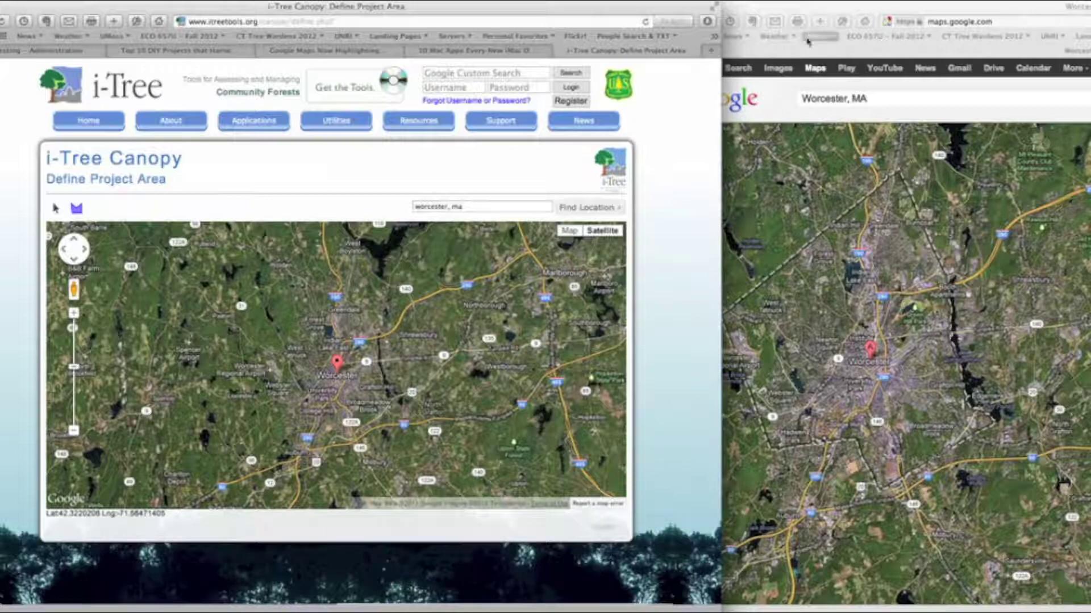
- Examine the Worcester city boundary outlined in the separate Google Maps window as a reference for the project area
click(800, 19)
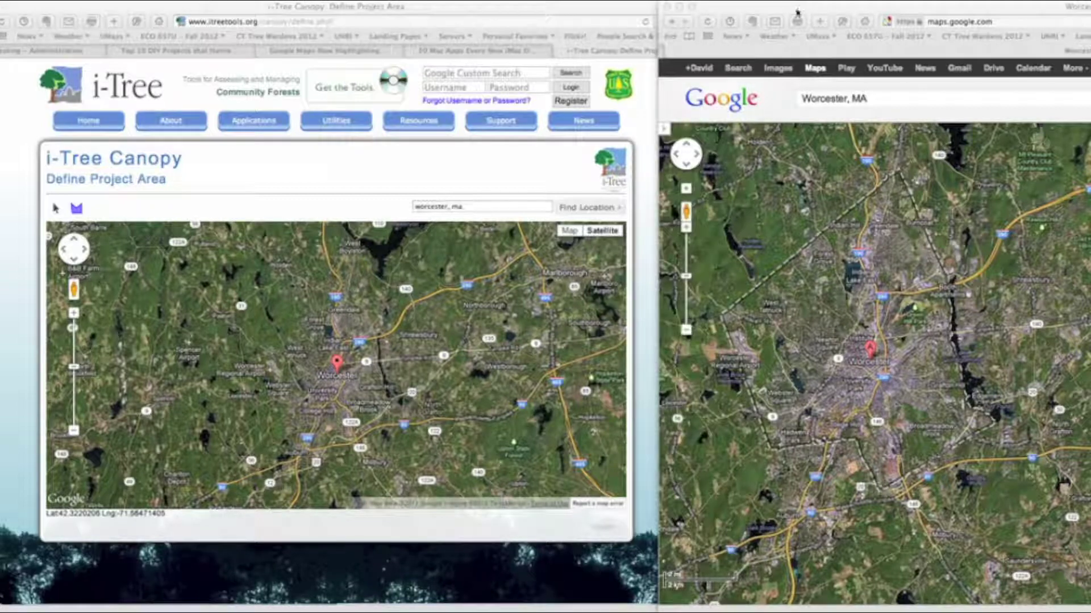
click(997, 21)
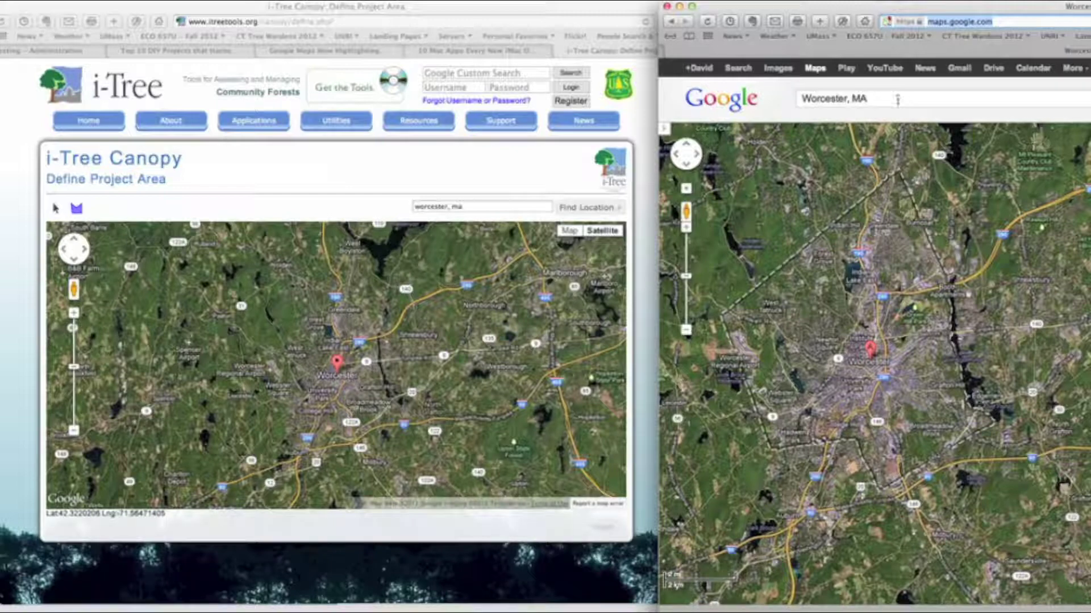
click(817, 101)
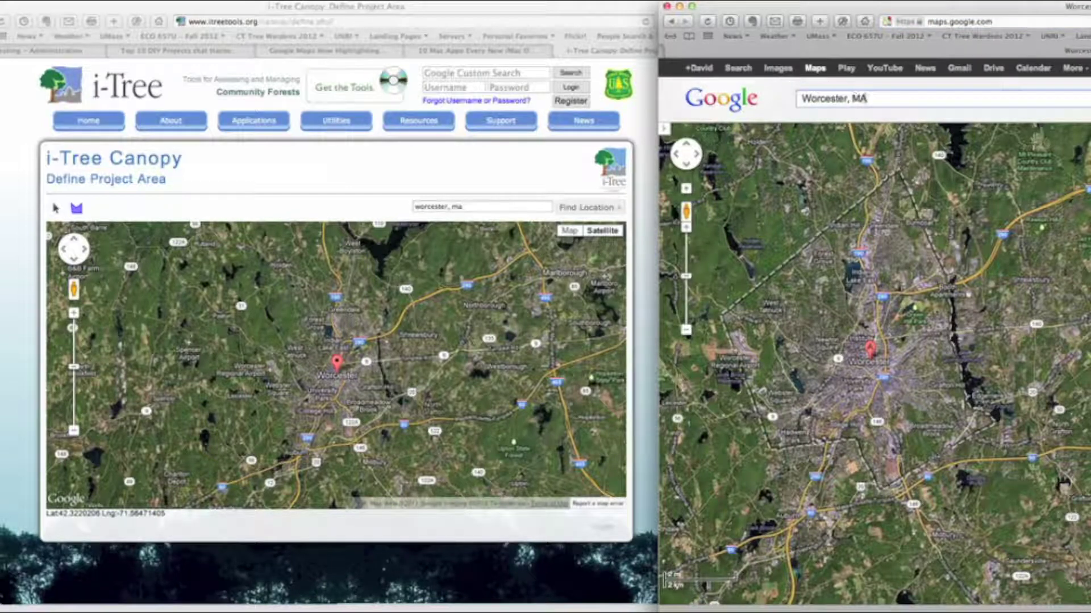
click(972, 257)
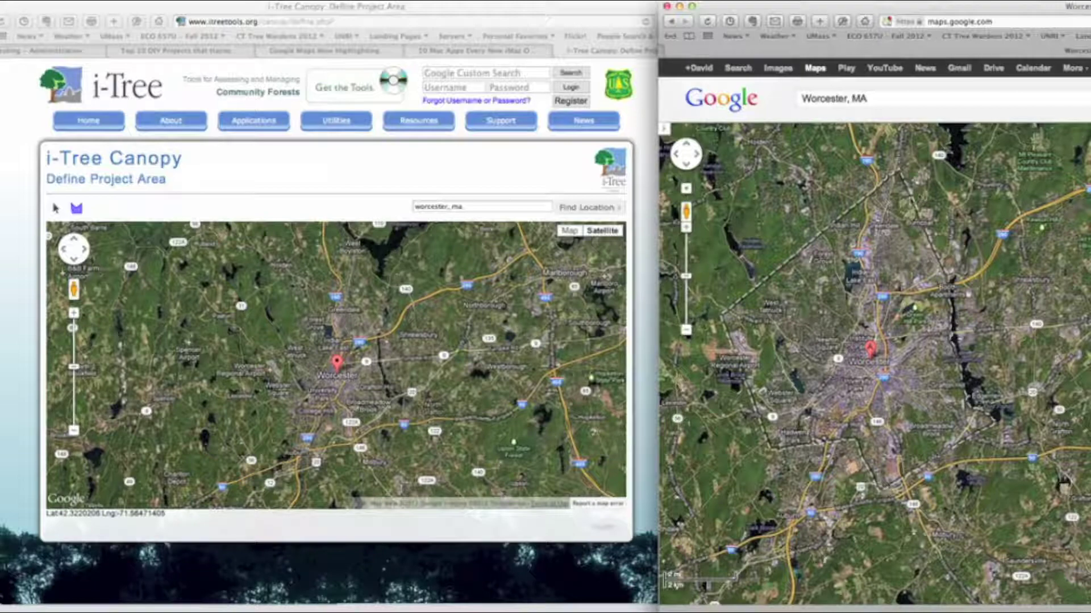
drag(900, 189, 898, 188)
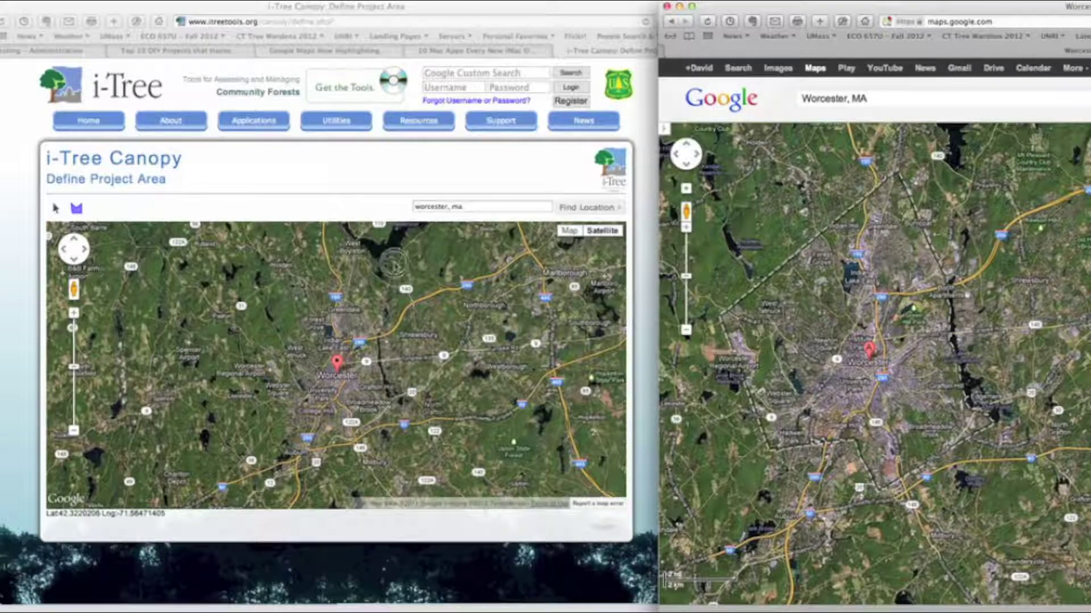
click(397, 263)
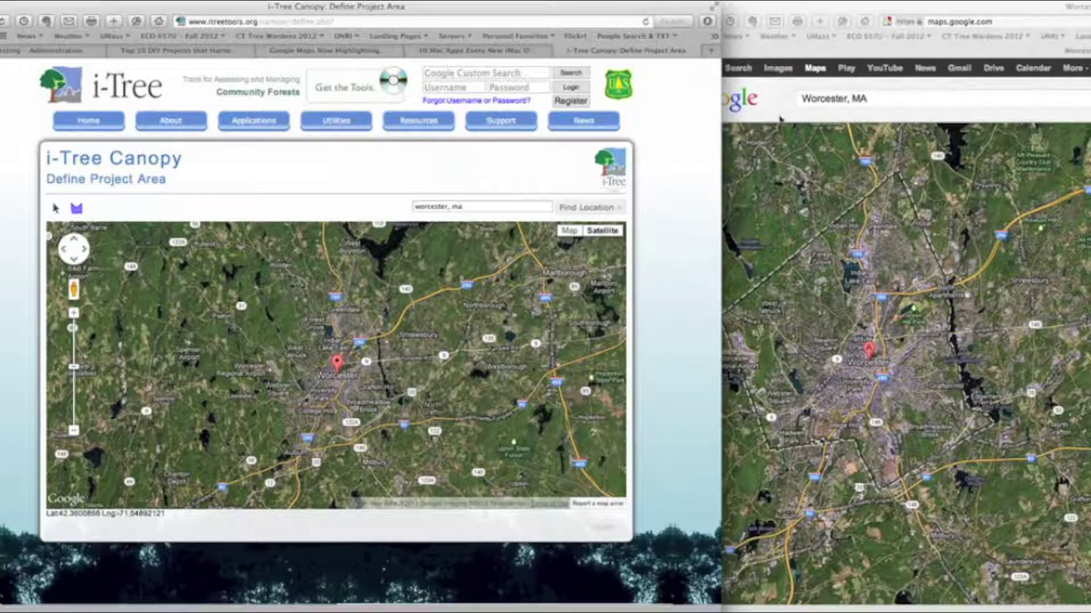
click(809, 54)
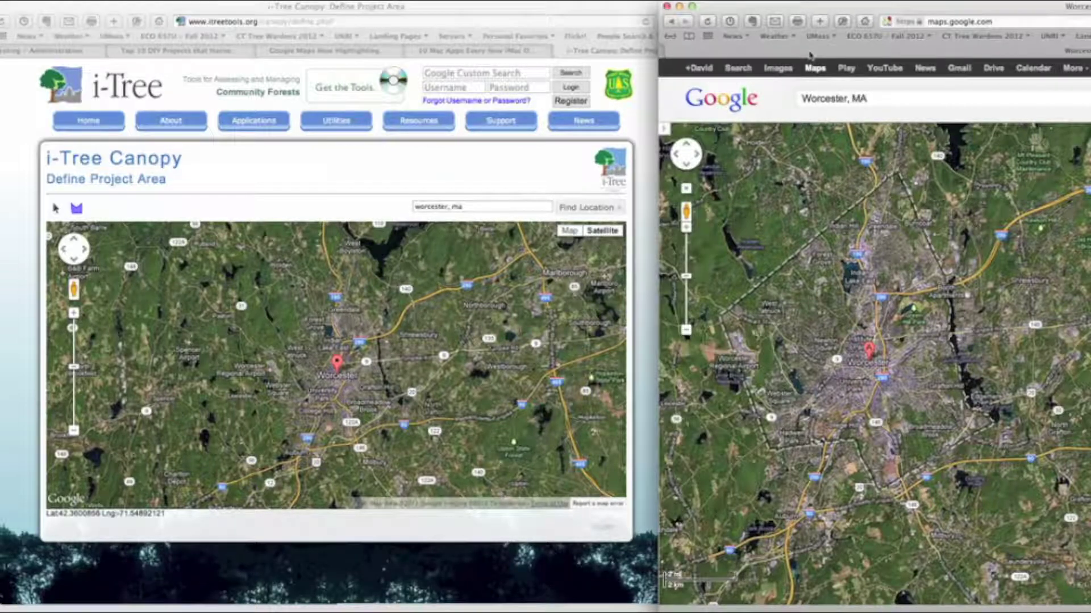
- Draw a closed project-area polygon on the i-Tree Canopy map, following Worcester's city boundary and ending at its northern starting point
click(564, 16)
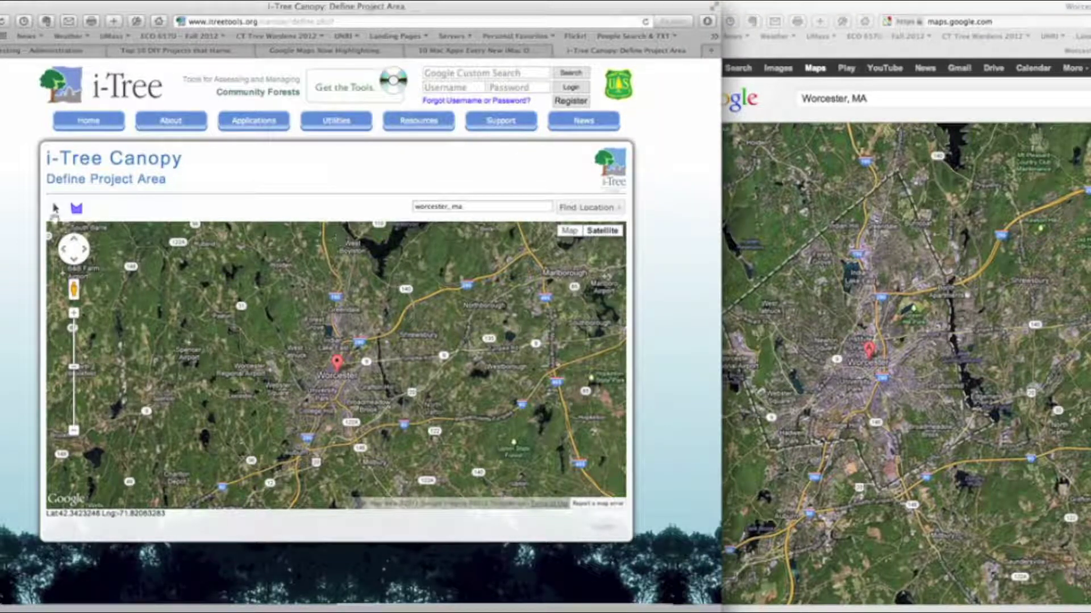
click(79, 210)
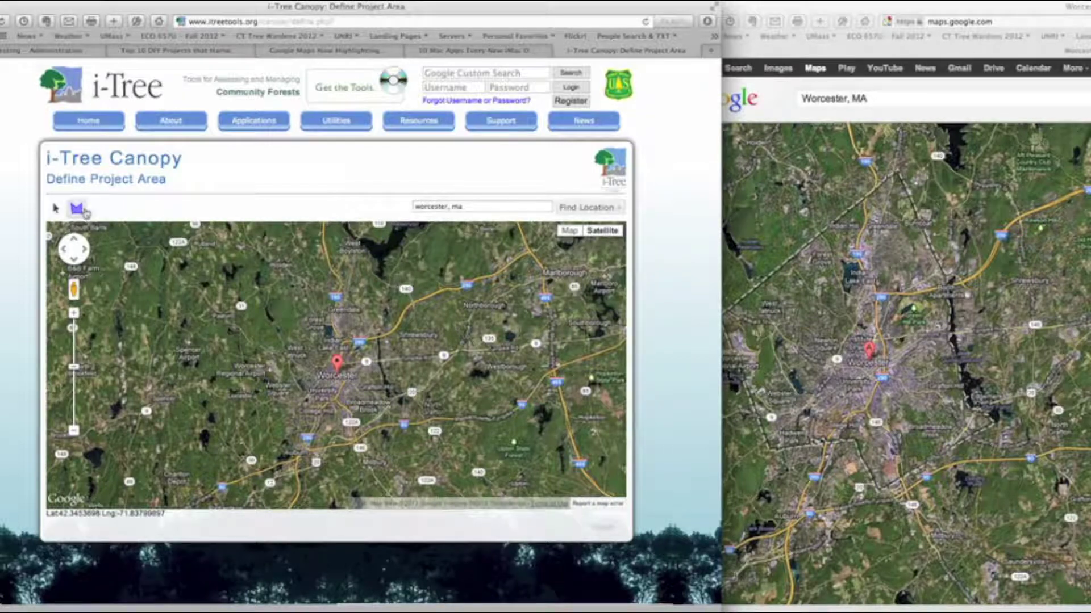
click(79, 210)
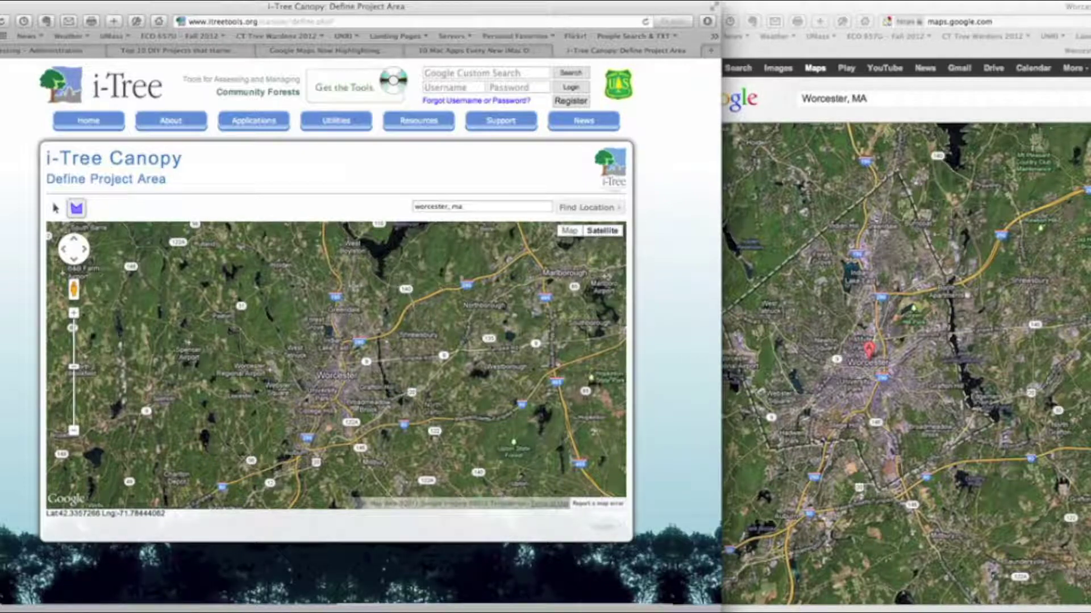
click(354, 285)
click(330, 427)
click(322, 416)
click(313, 413)
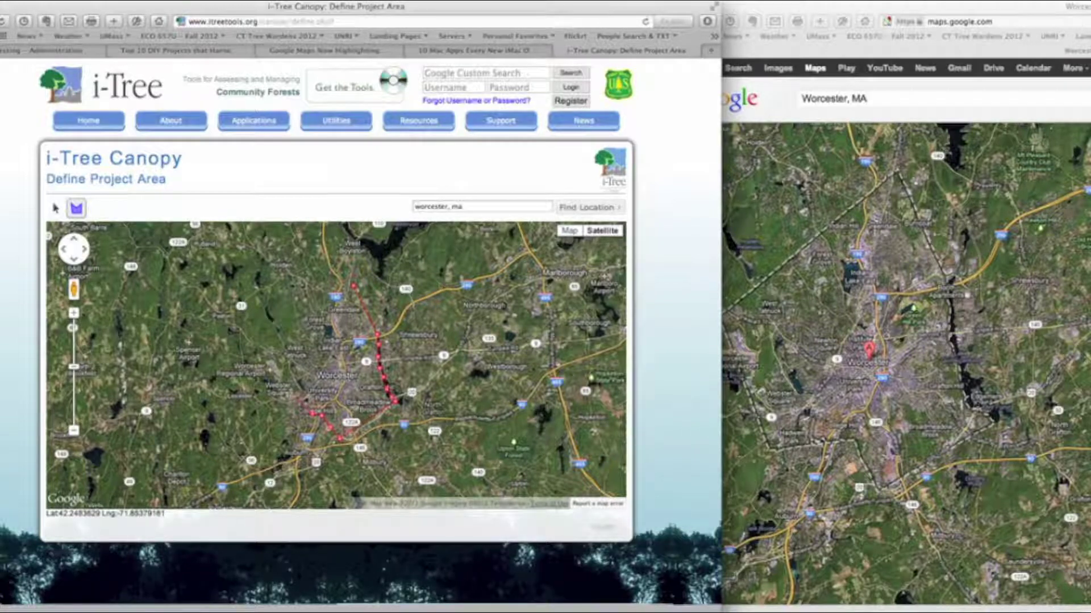
click(288, 430)
click(261, 349)
click(353, 287)
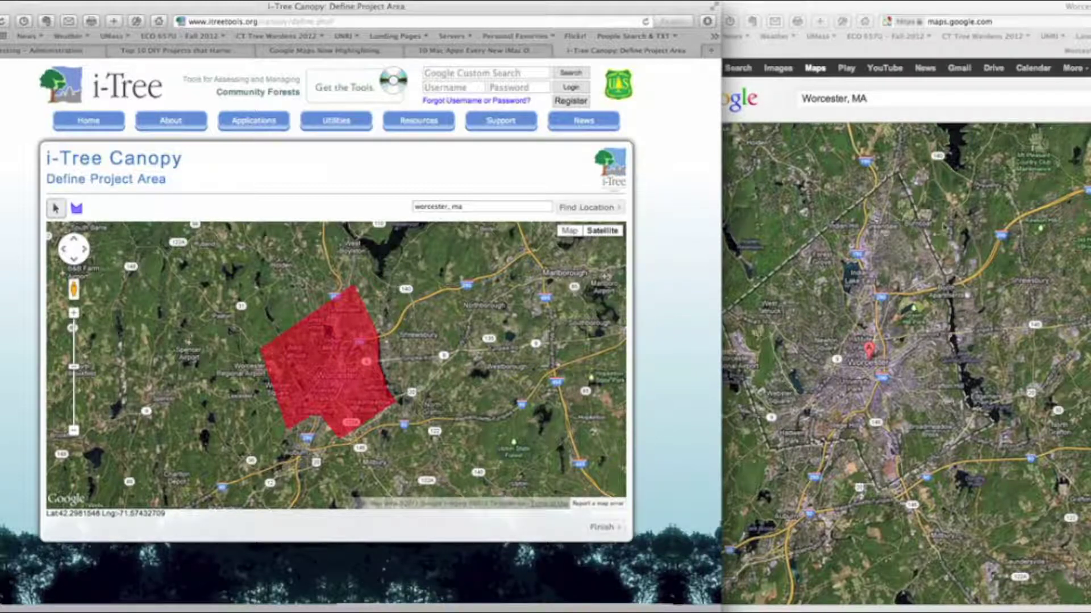
- Compare the drawn polygon with the Google Maps city boundary and finish defining the project area
click(943, 227)
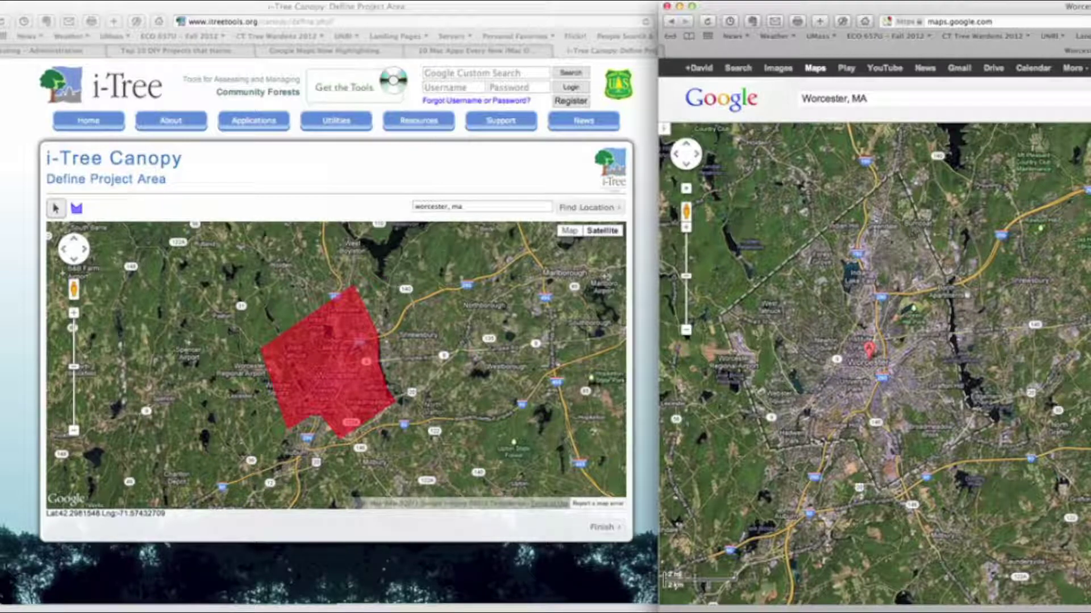
click(525, 385)
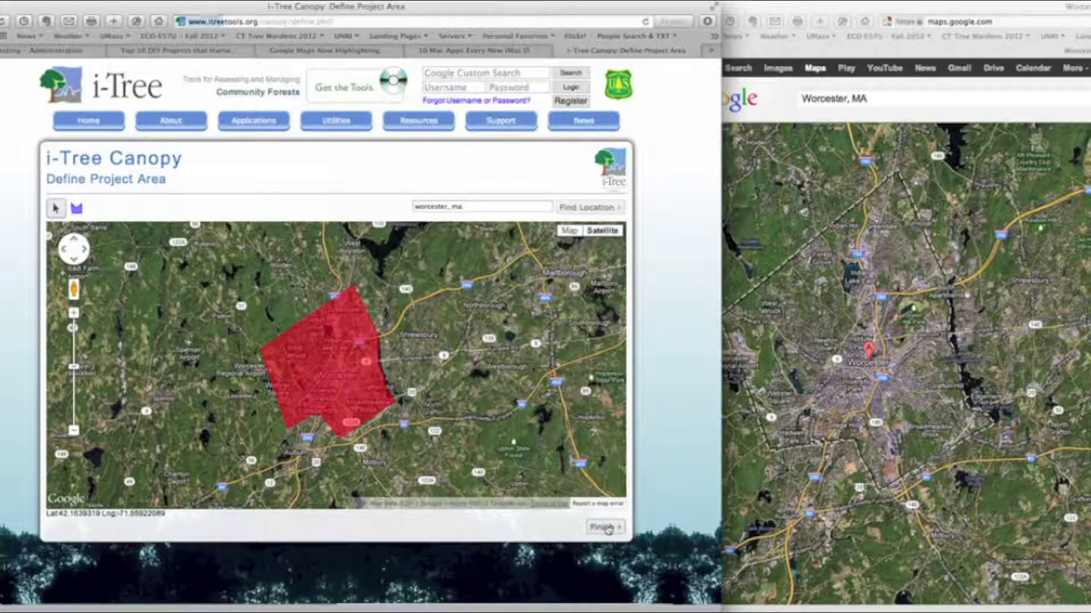
click(607, 527)
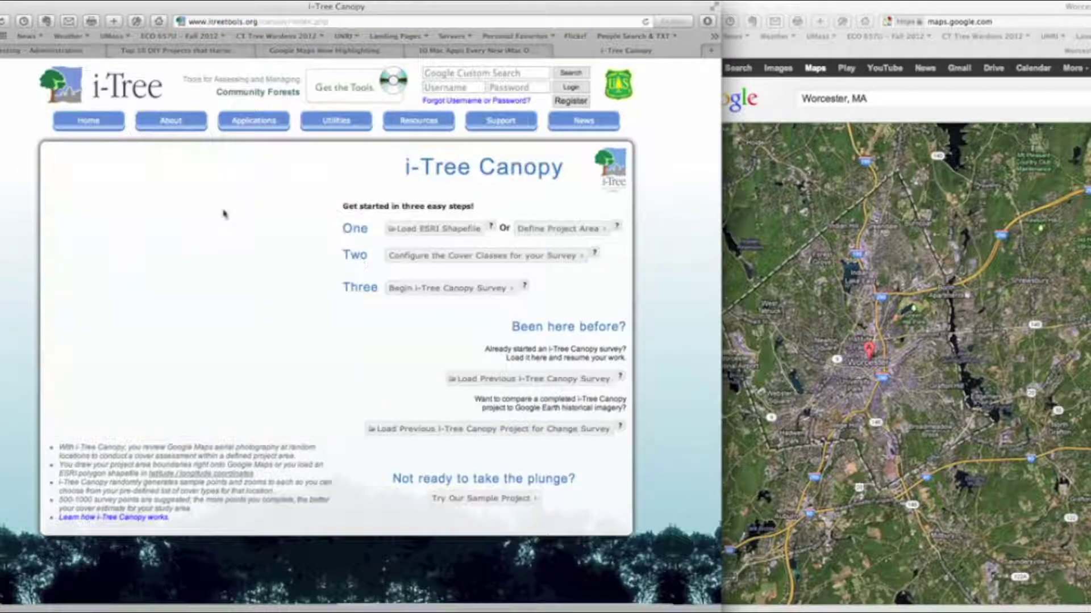